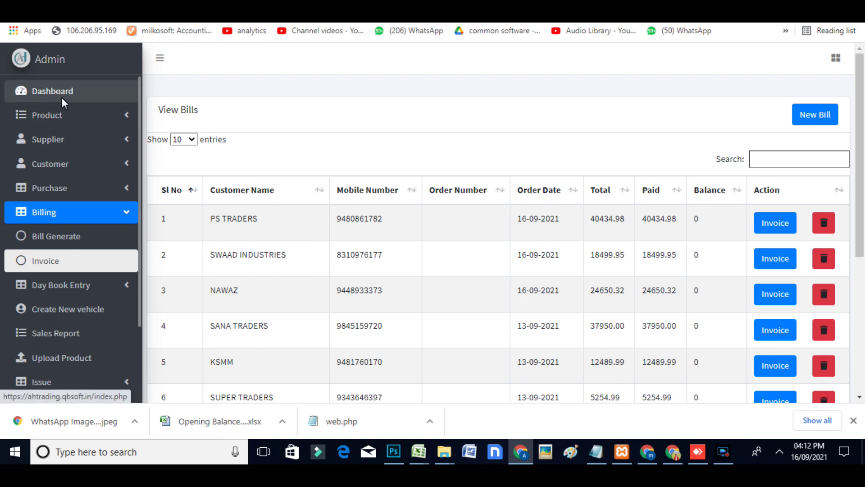
Open the Add Product form to review its fields, and look through the product list
click(70, 122)
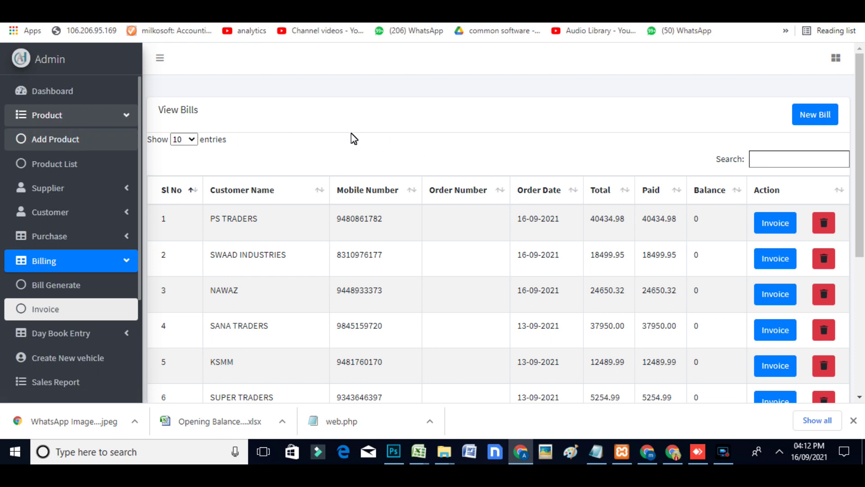
scroll(518, 202, down, 3)
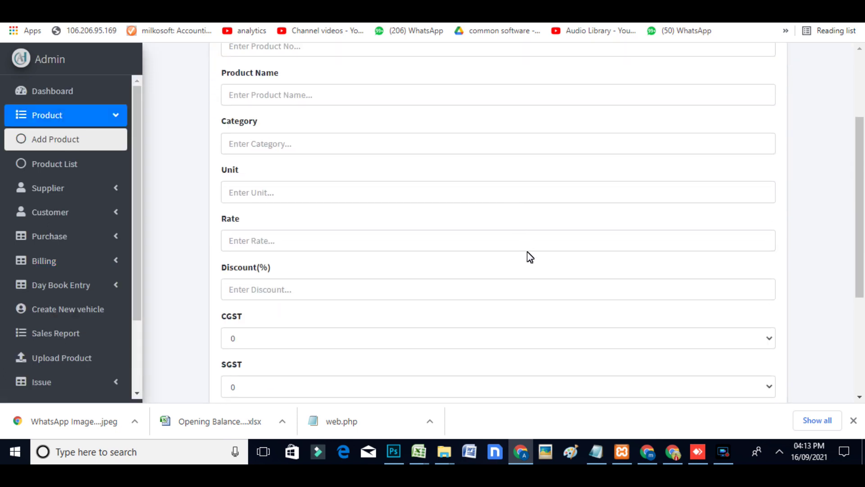
scroll(526, 248, down, 3)
scroll(529, 268, up, 3)
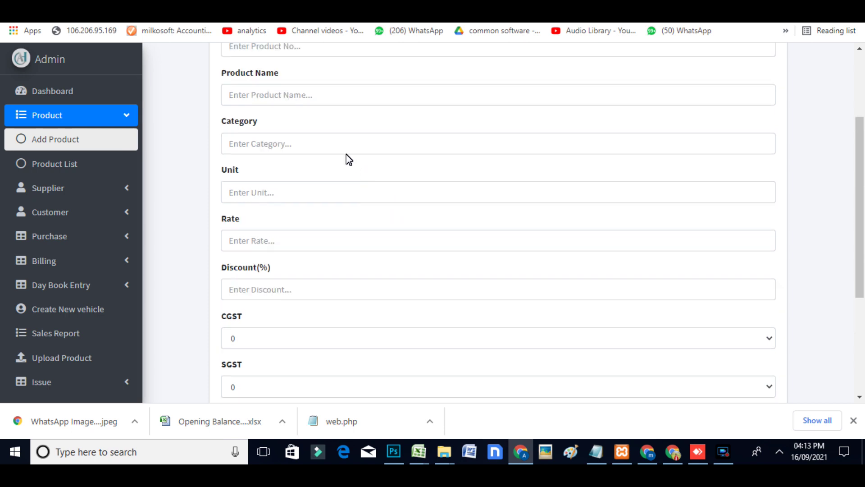
scroll(306, 159, down, 2)
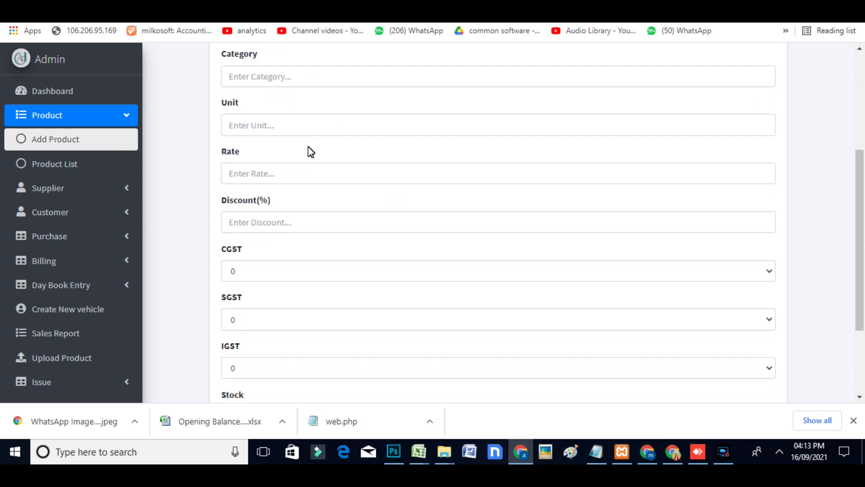
scroll(310, 154, down, 3)
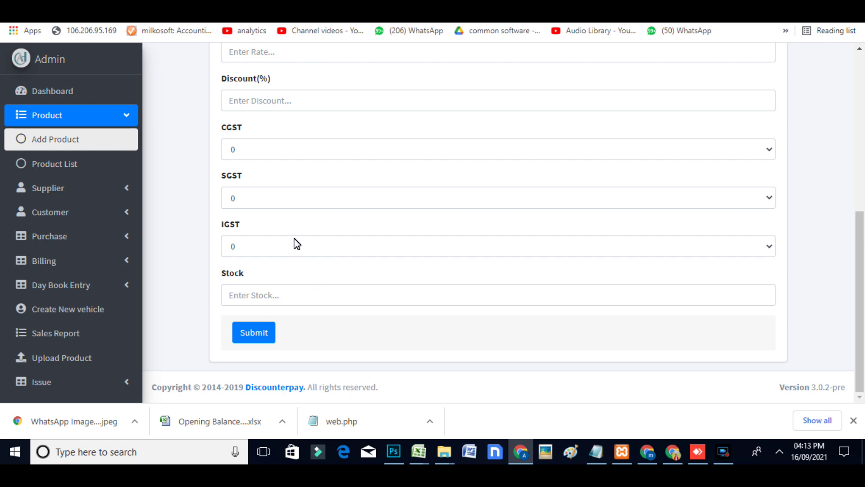
click(78, 163)
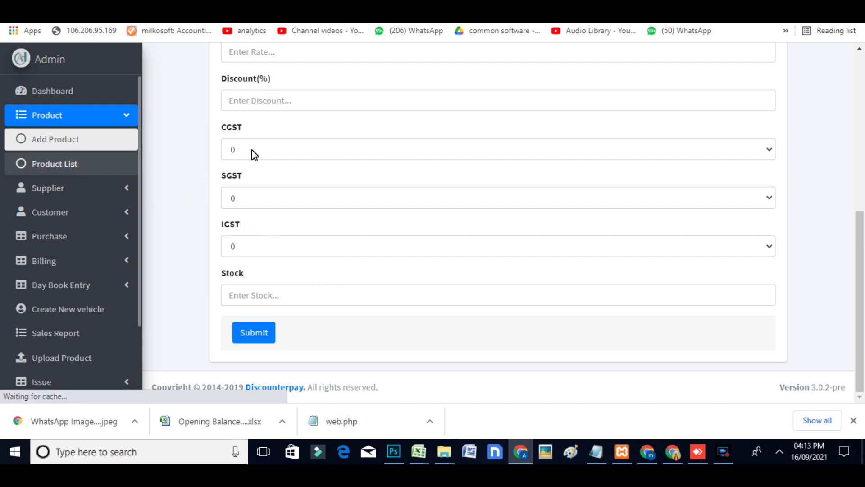
scroll(622, 205, down, 2)
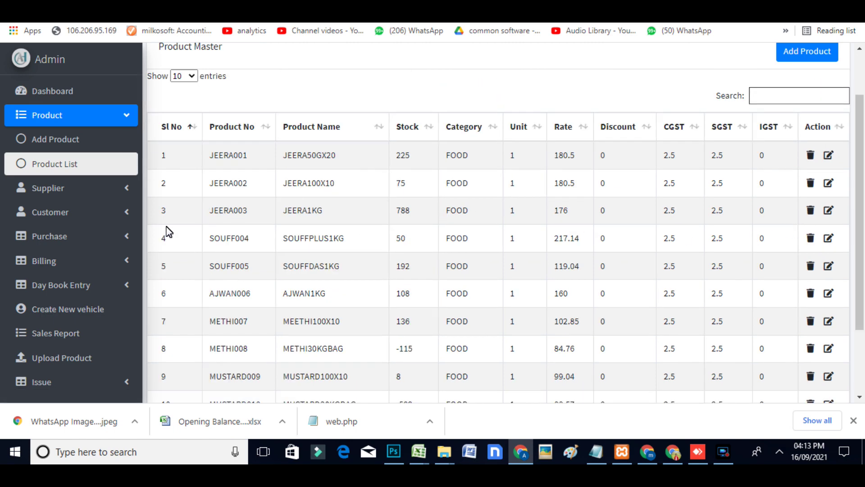
Open the Add Supplier form and review the supplier detail fields
click(78, 191)
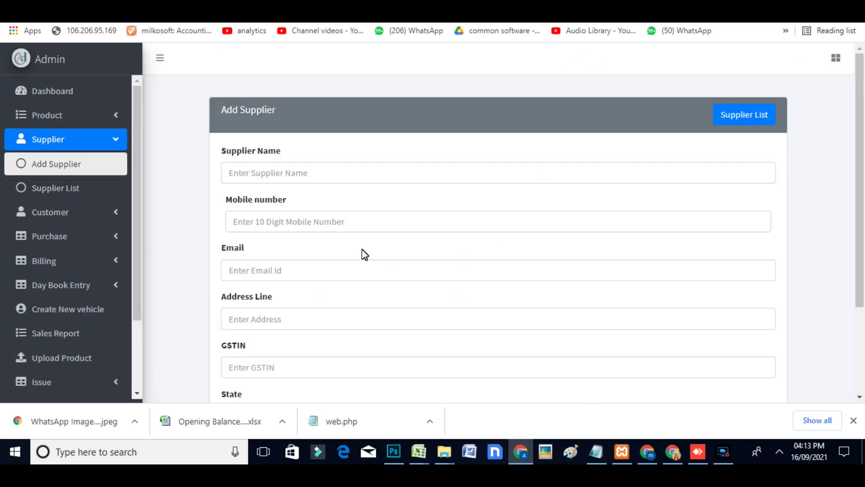
scroll(363, 252, down, 3)
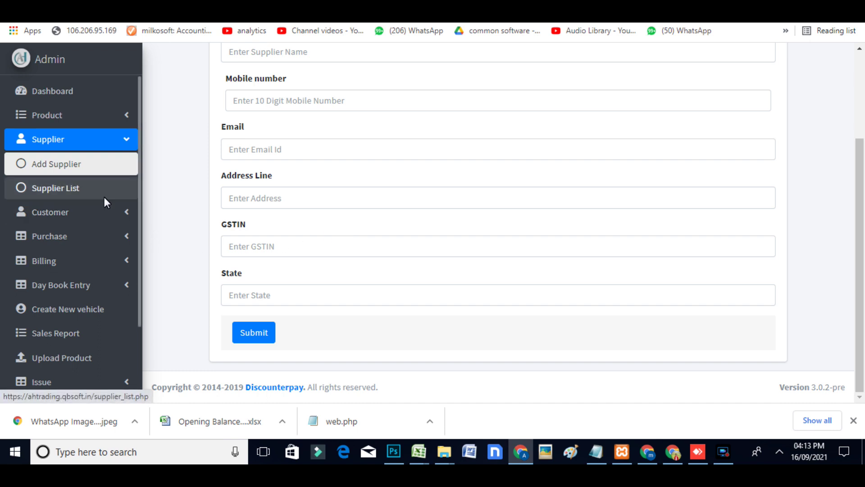
scroll(271, 234, up, 3)
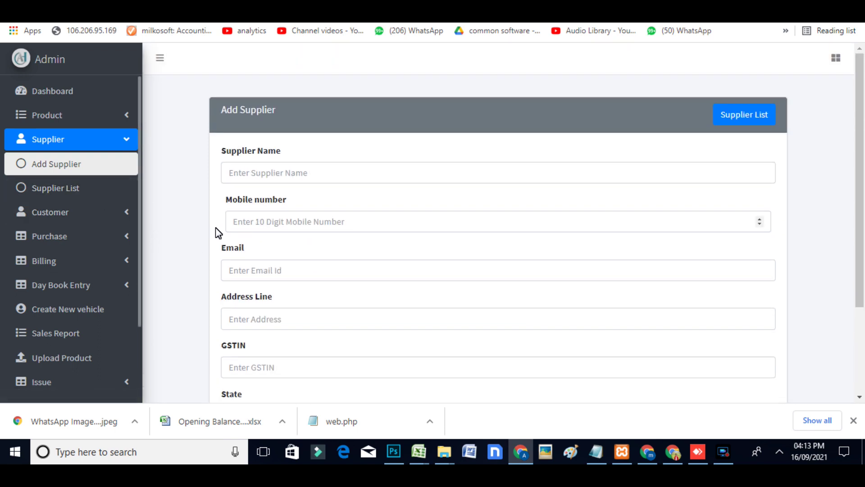
Open the Add Customer form and review the customer detail fields
click(94, 208)
scroll(104, 203, down, 2)
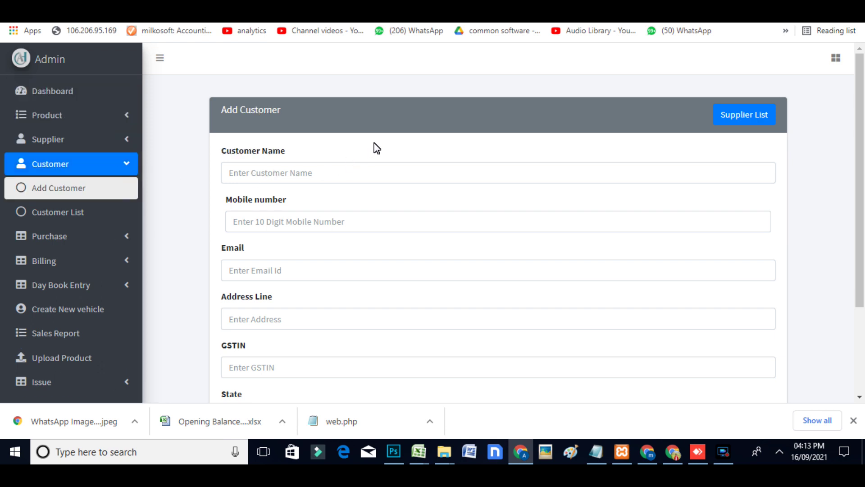
scroll(392, 193, down, 1)
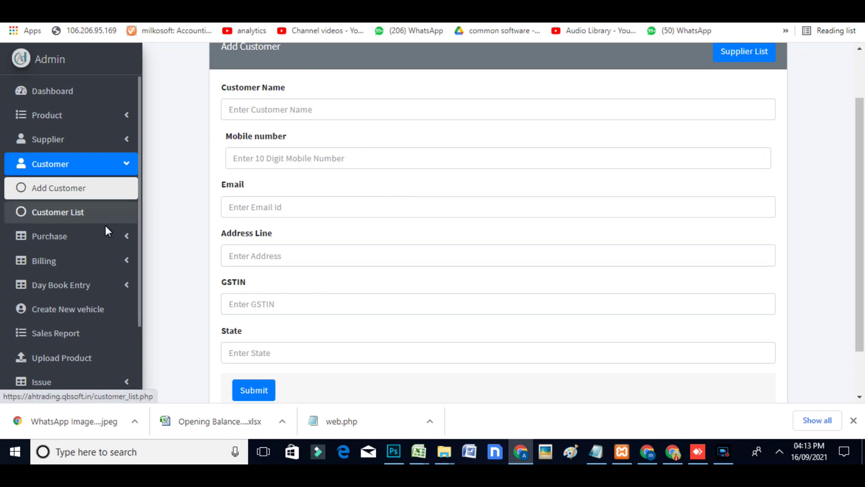
Open the Purchase Entry form and review its supplier, invoice, product and tax fields
click(96, 235)
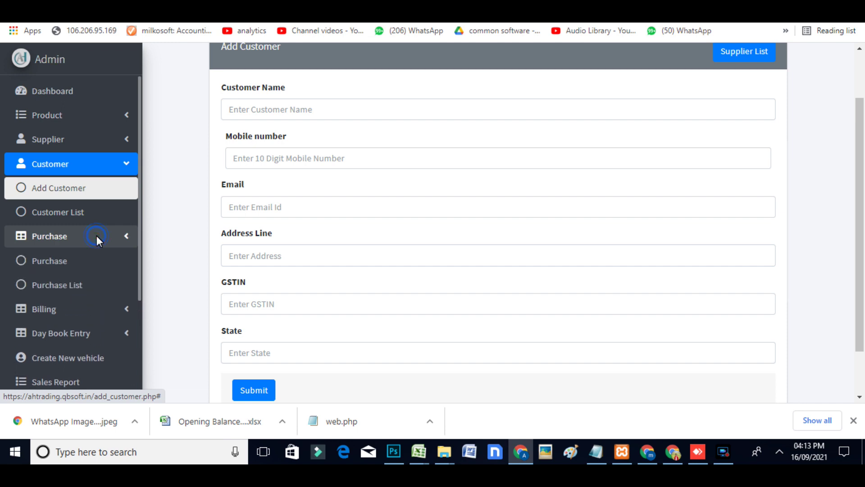
scroll(99, 259, down, 2)
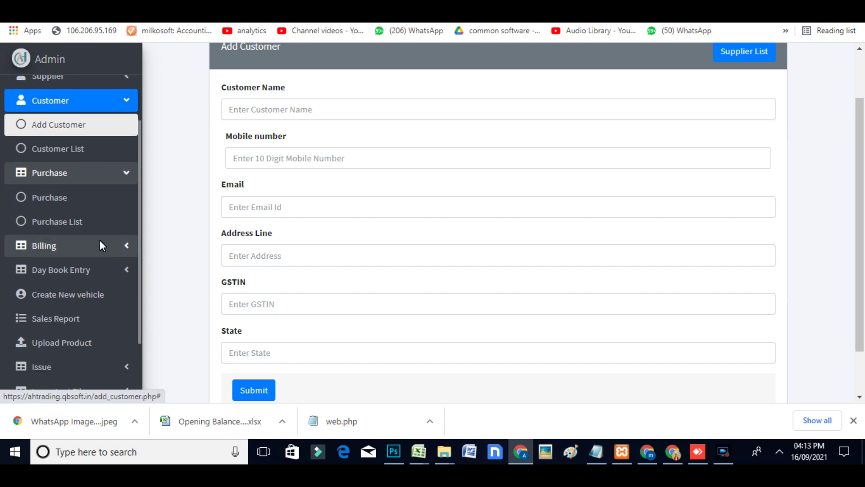
click(91, 201)
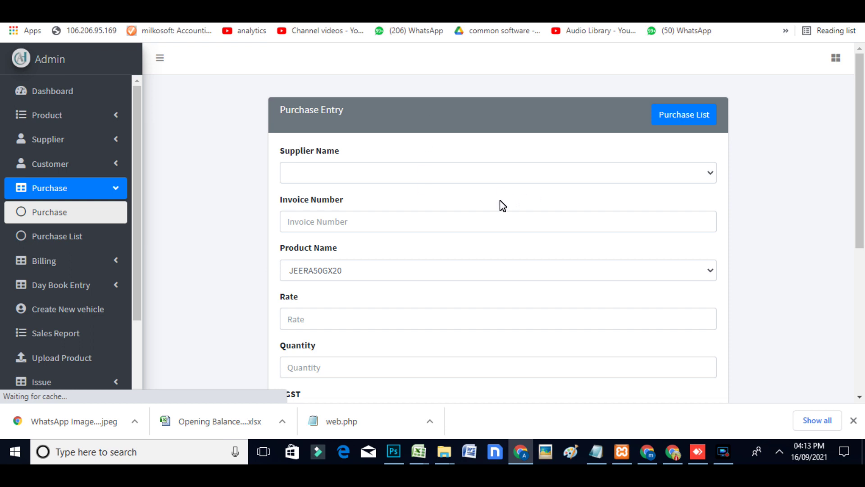
scroll(500, 202, down, 5)
scroll(476, 222, up, 4)
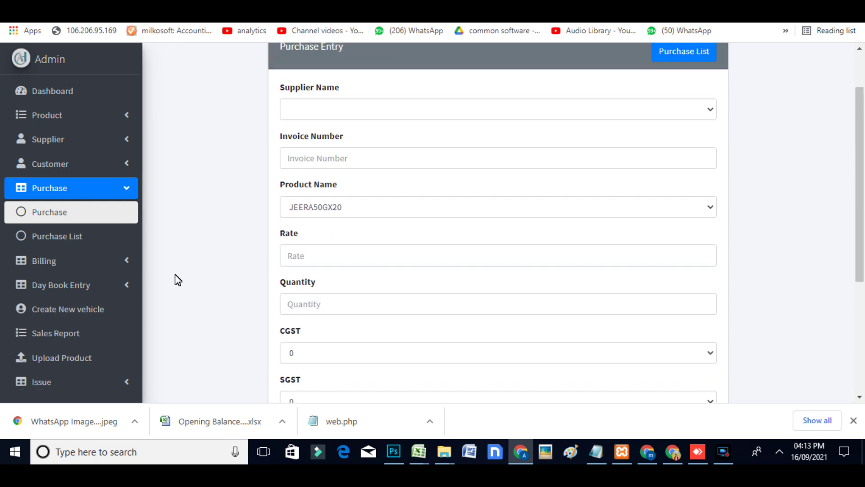
Open the Bill Generation form and select PS TRADERS as the customer
click(43, 259)
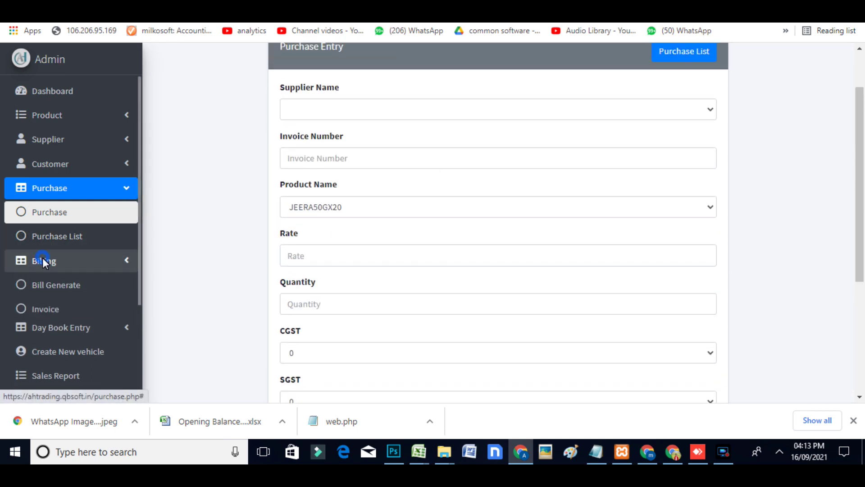
click(58, 290)
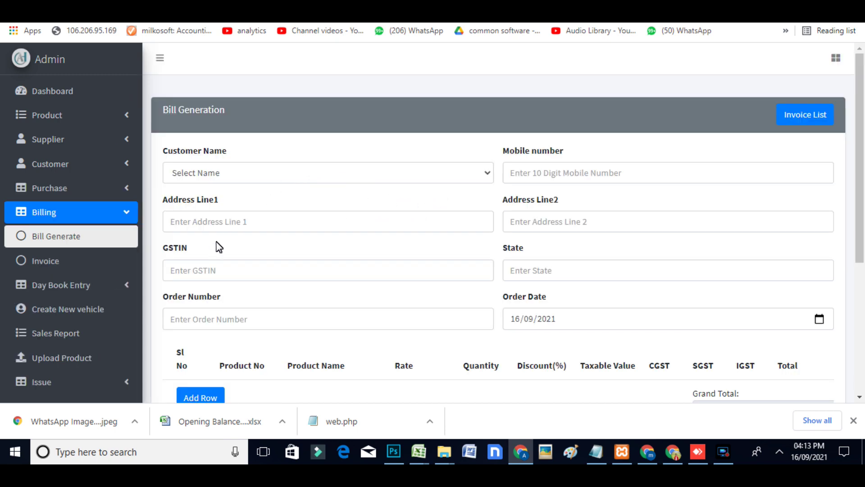
scroll(233, 157, down, 2)
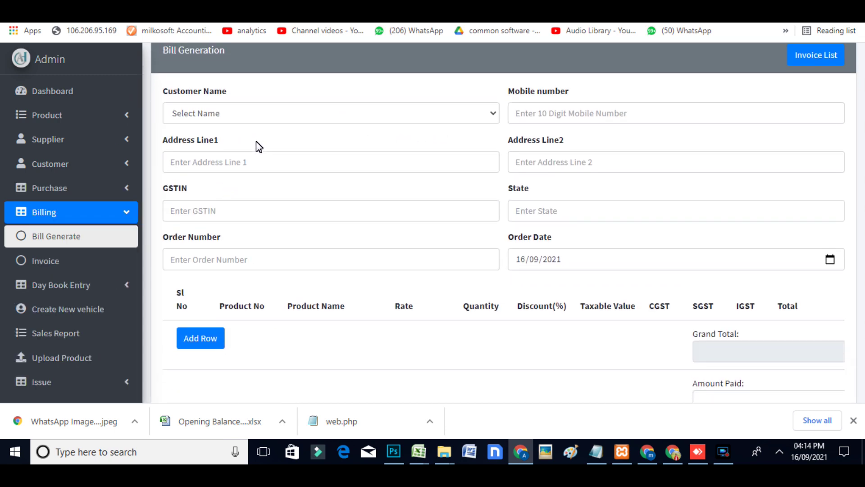
scroll(254, 163, up, 2)
click(254, 175)
click(249, 203)
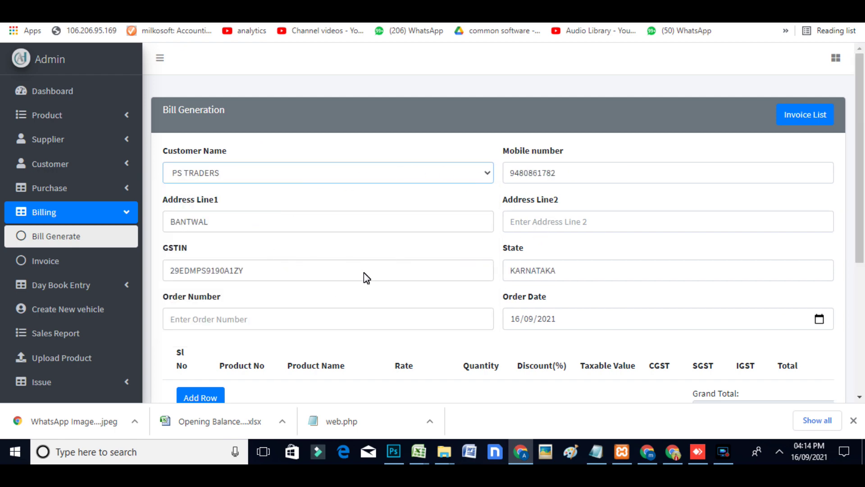
Add a first line item to the bill with the product METHI30KGBAG
scroll(401, 277, down, 2)
click(206, 336)
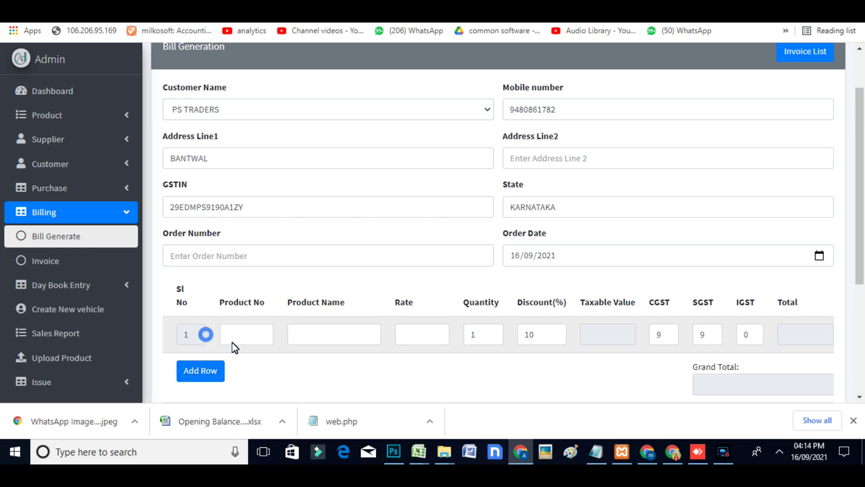
click(343, 334)
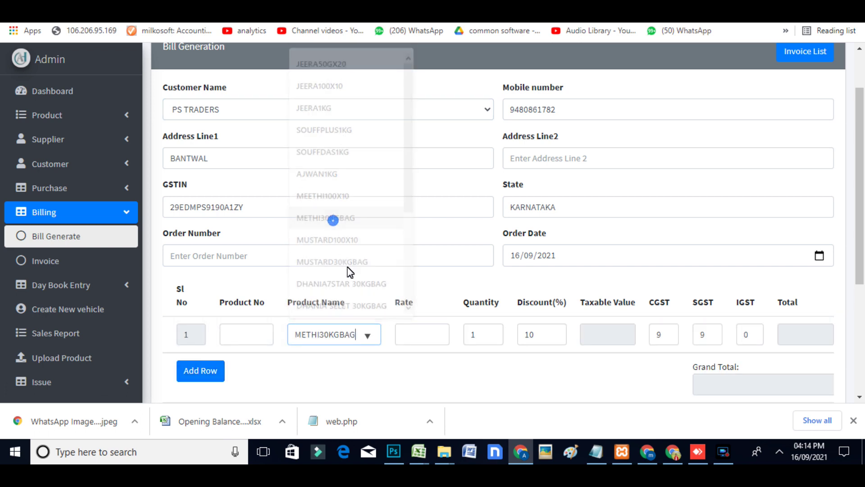
click(334, 219)
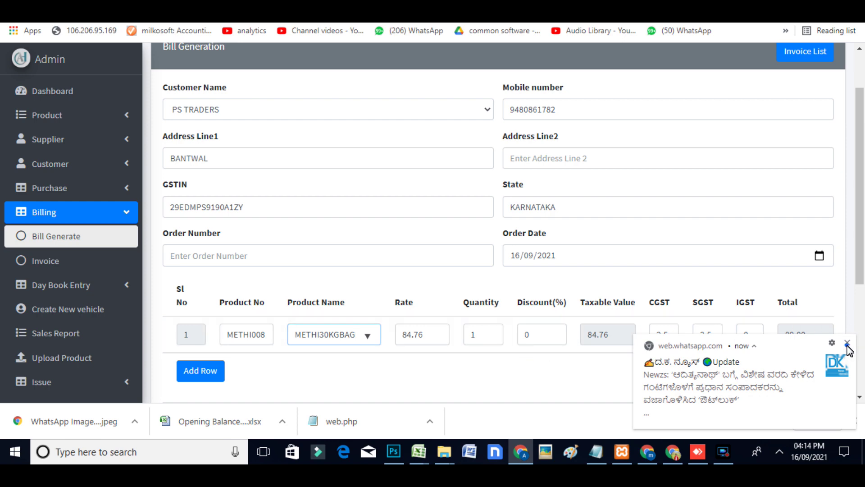
click(847, 343)
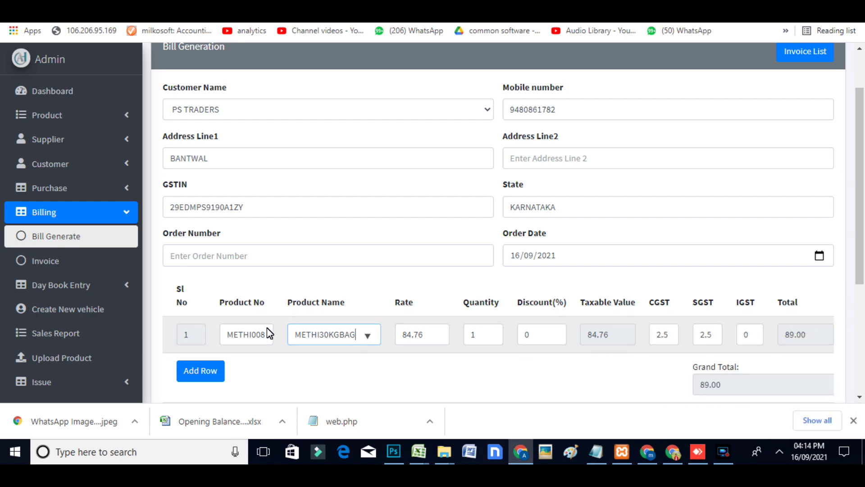
Set the bill's amount paid to 50
scroll(631, 331, down, 1)
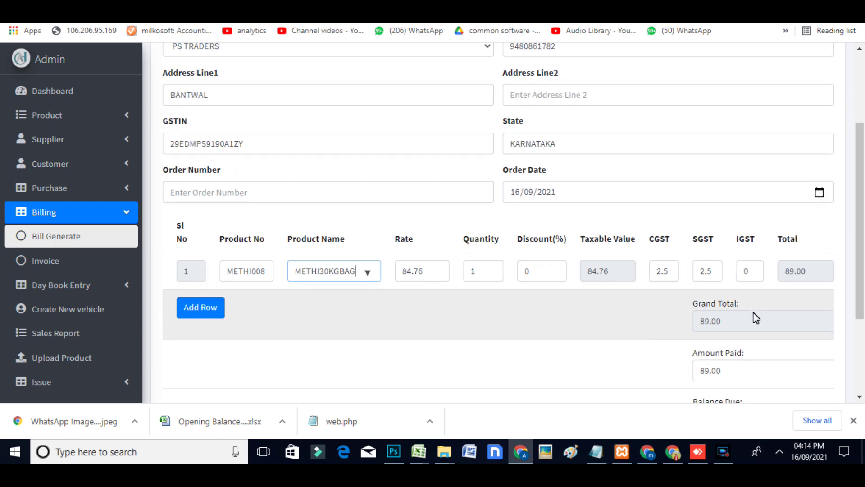
scroll(756, 318, down, 2)
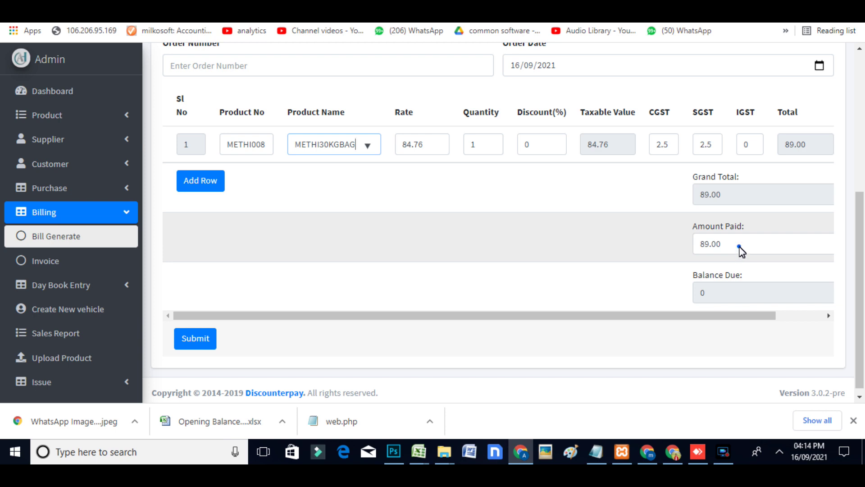
click(738, 246)
text(500)
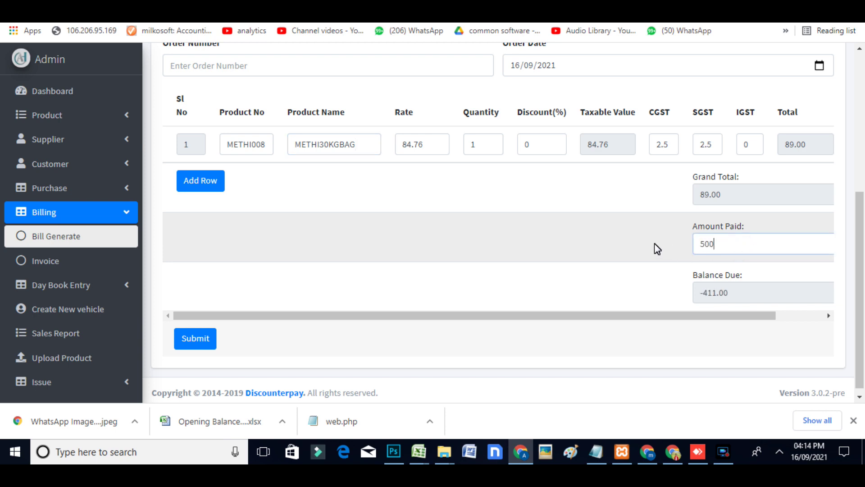
key(BackSpace)
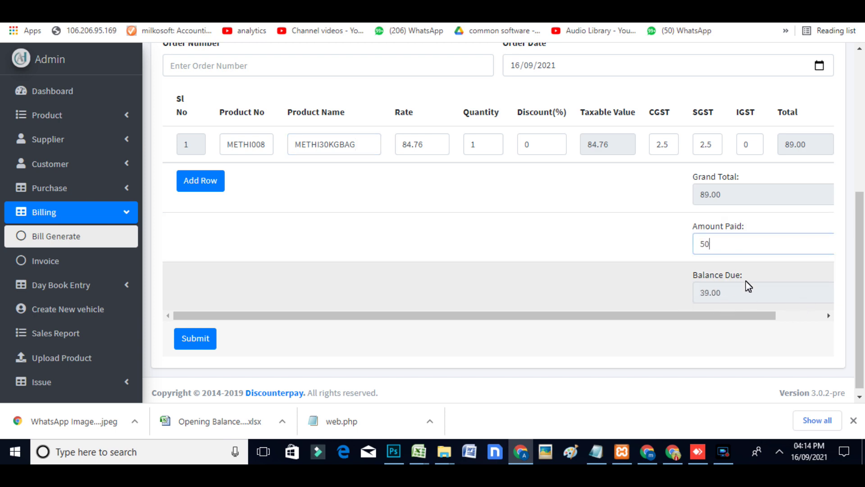
Add a second line item to the bill with the product JEERA100X10
click(215, 180)
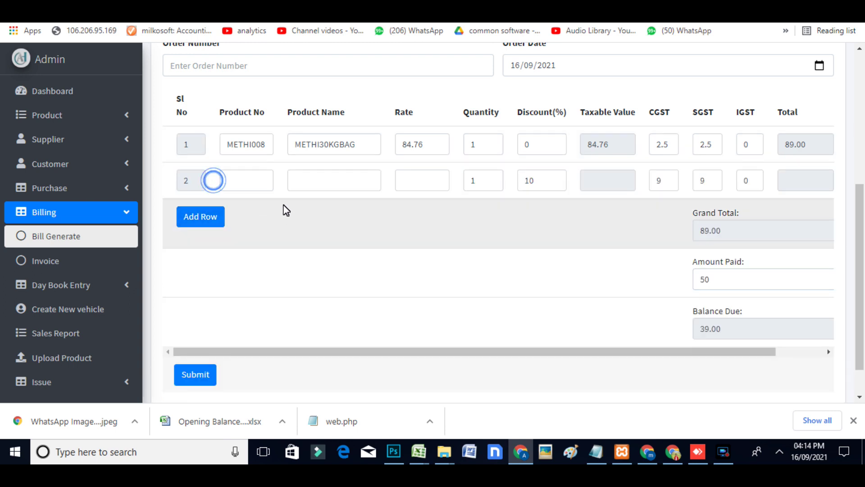
click(339, 186)
click(349, 228)
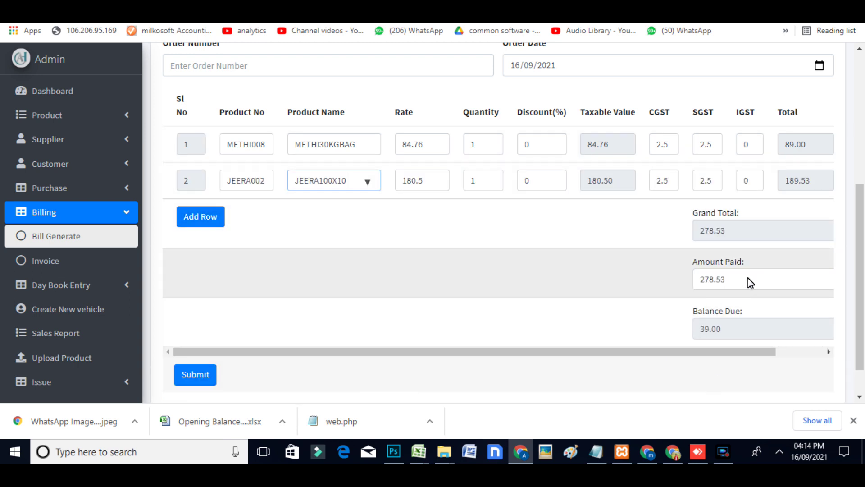
Try an amount paid of 0 on the bill, and replace it with 278.53
double_click(749, 280)
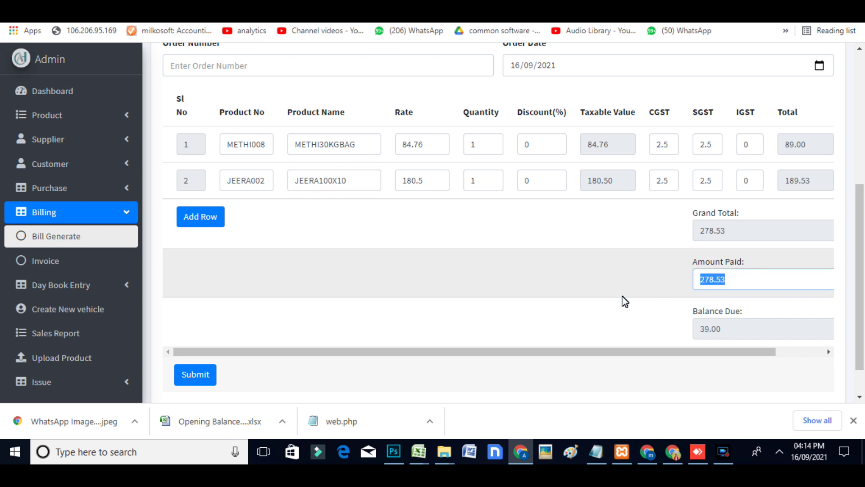
text(0)
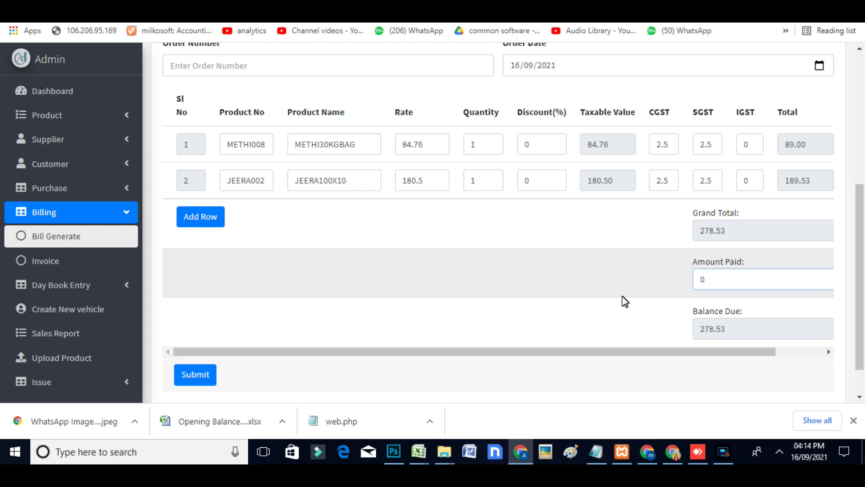
double_click(726, 279)
text(27853)
click(716, 284)
text(.)
Review the bill's line items, payment totals and the Action column of the item table
scroll(664, 228, up, 2)
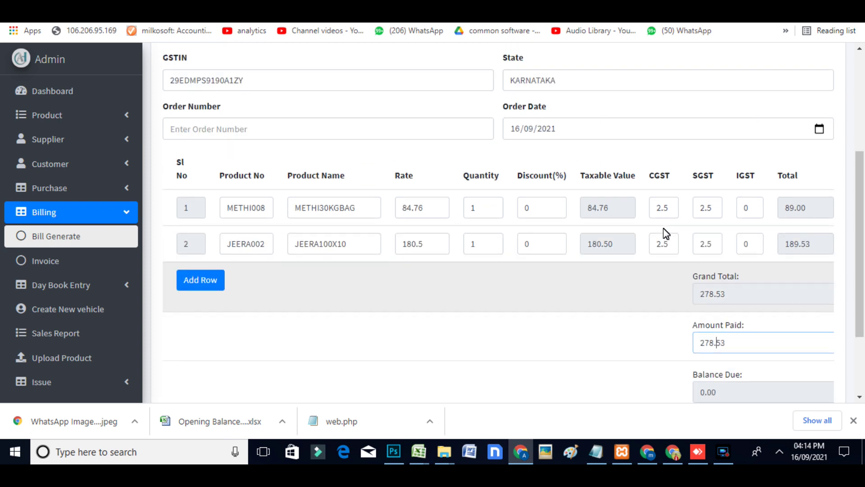
scroll(593, 257, down, 2)
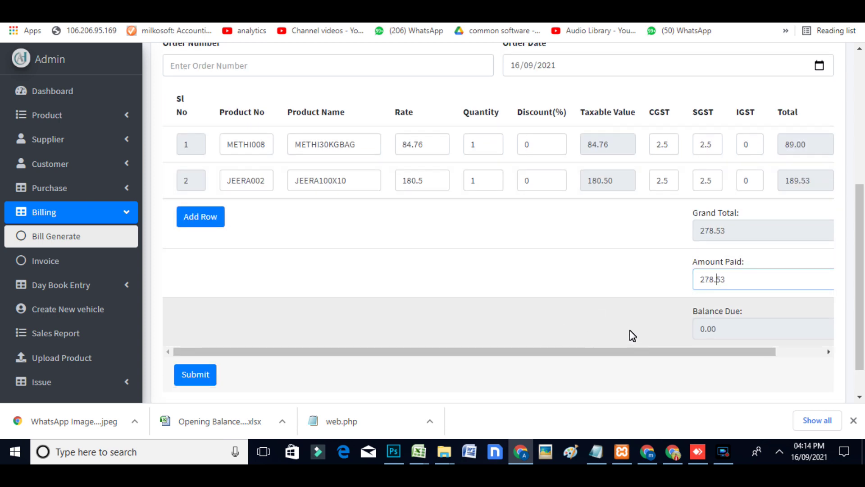
drag(759, 352, 852, 352)
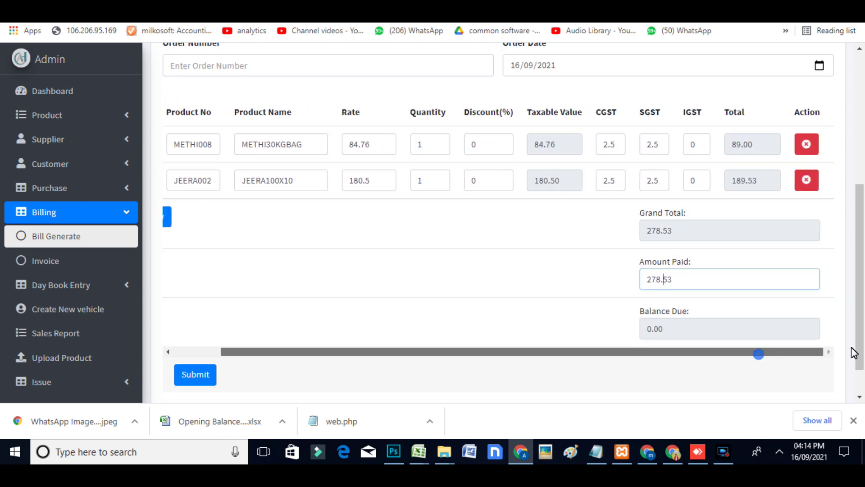
Remove the JEERA100X10 line item from the bill and review the remaining customer, item and payment details
click(807, 180)
drag(723, 316, 647, 329)
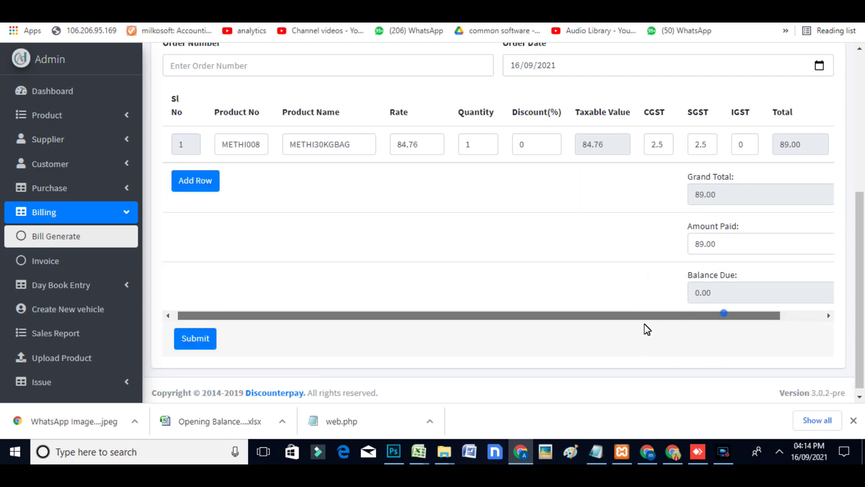
scroll(382, 180, up, 5)
scroll(413, 196, down, 1)
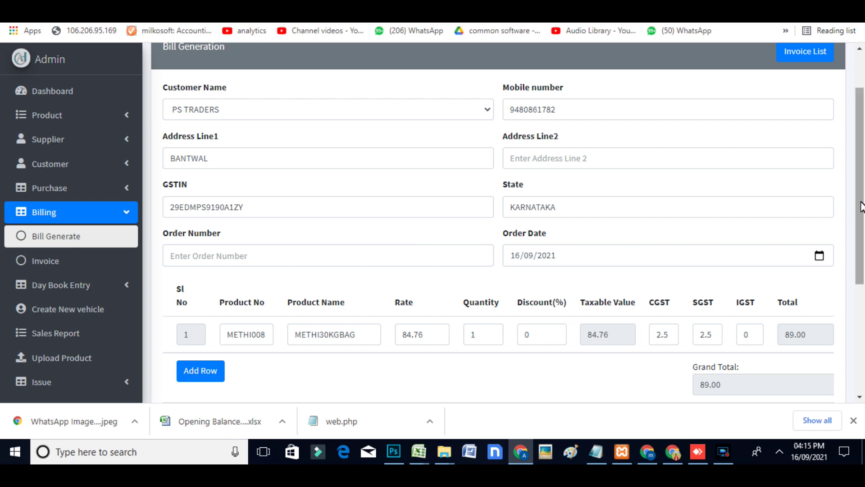
scroll(861, 206, down, 1)
scroll(694, 259, down, 1)
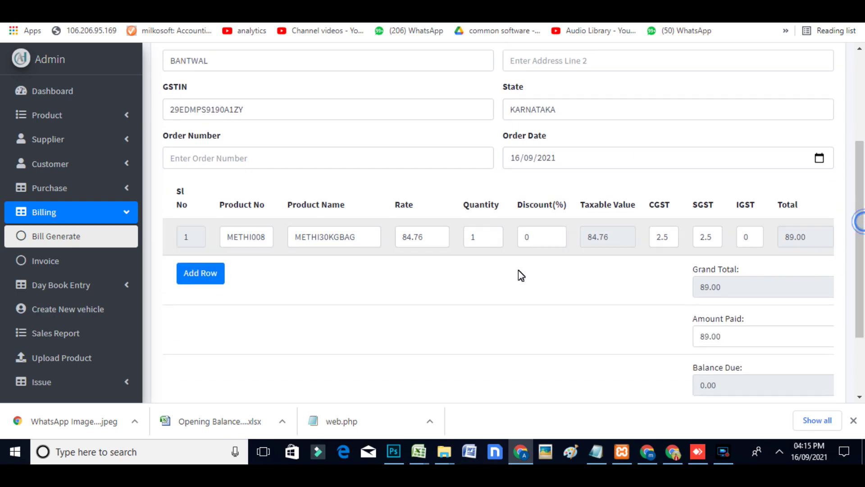
scroll(747, 251, down, 2)
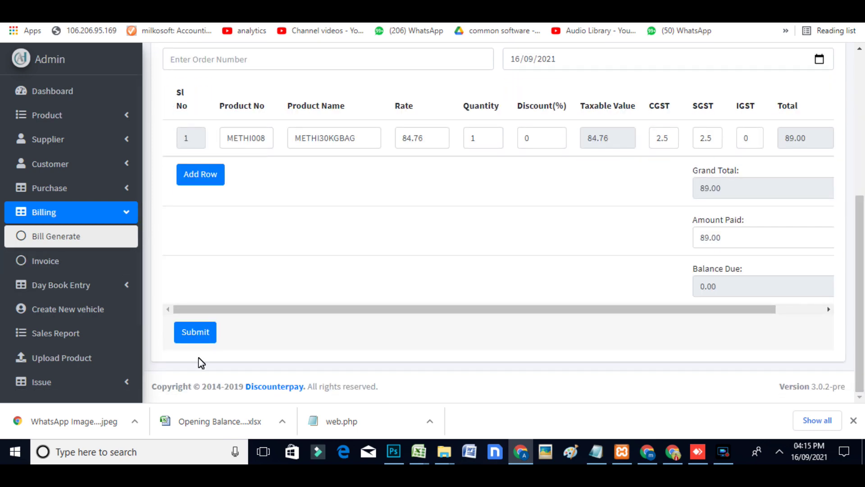
drag(853, 313, 863, 173)
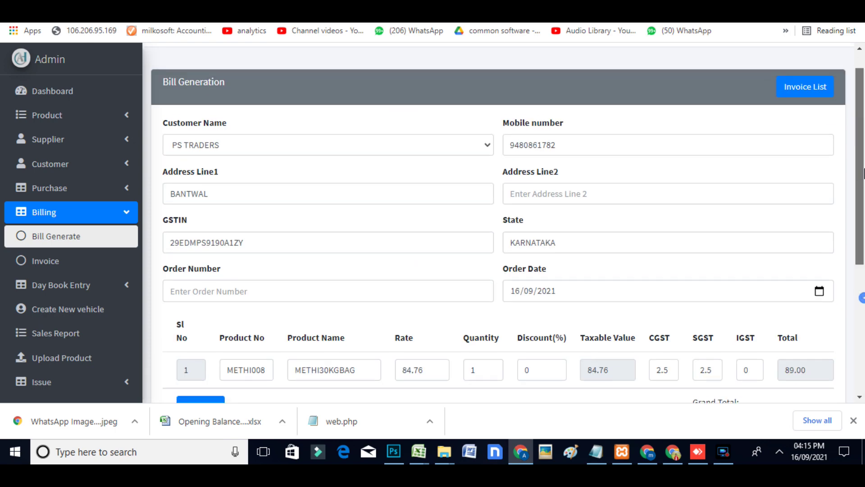
Open the GST invoice for PS TRADERS from the bills list and look through its items, tax breakdown and totals
click(91, 264)
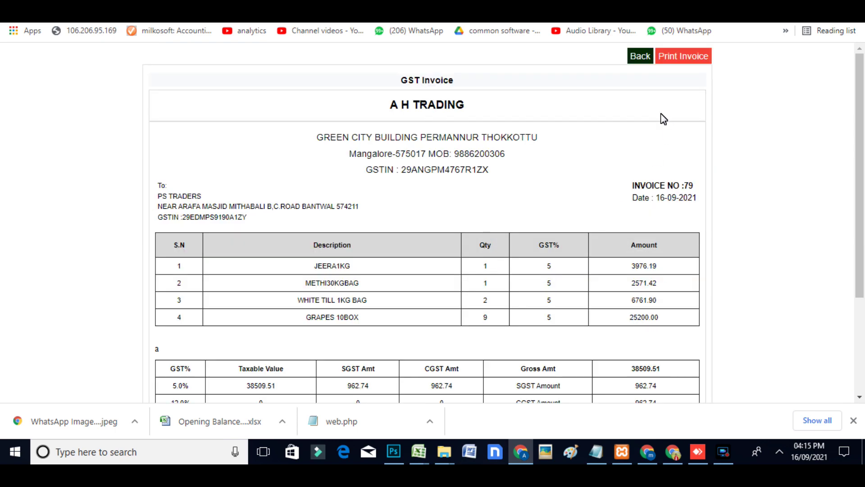
scroll(578, 211, down, 3)
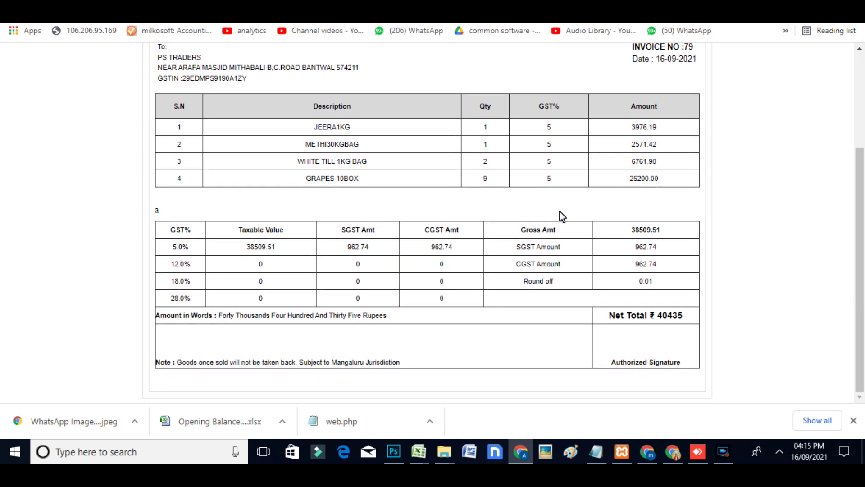
scroll(554, 265, up, 1)
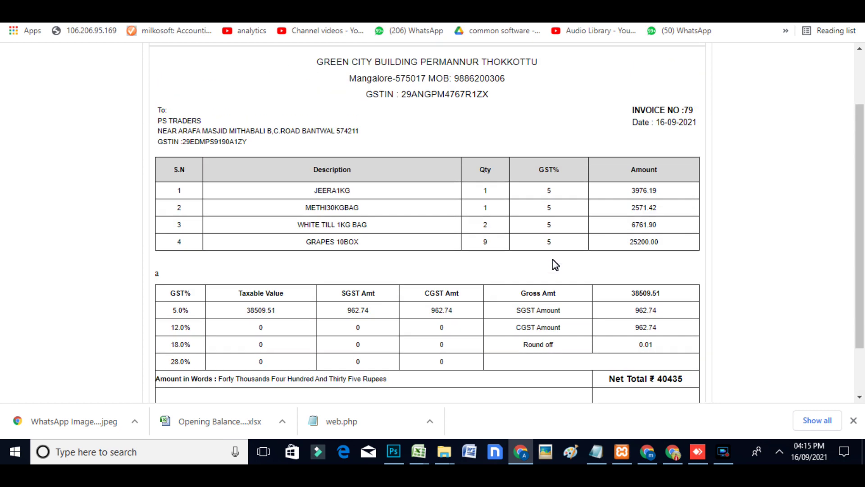
scroll(563, 252, up, 1)
scroll(564, 249, up, 2)
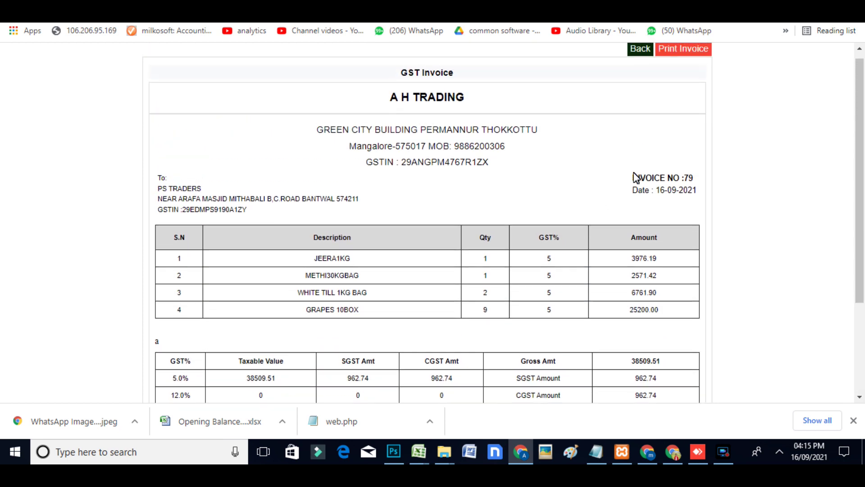
Preview the printed GST invoice in Landscape layout, and close the preview without saving
click(691, 58)
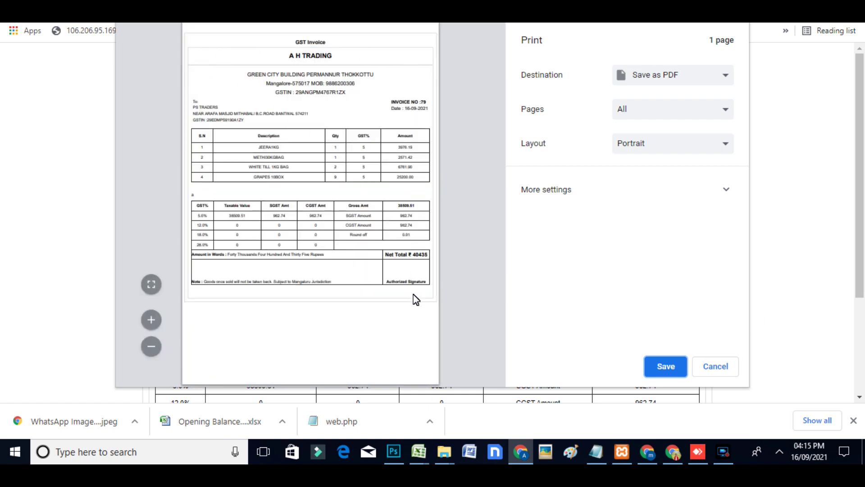
click(652, 155)
click(654, 174)
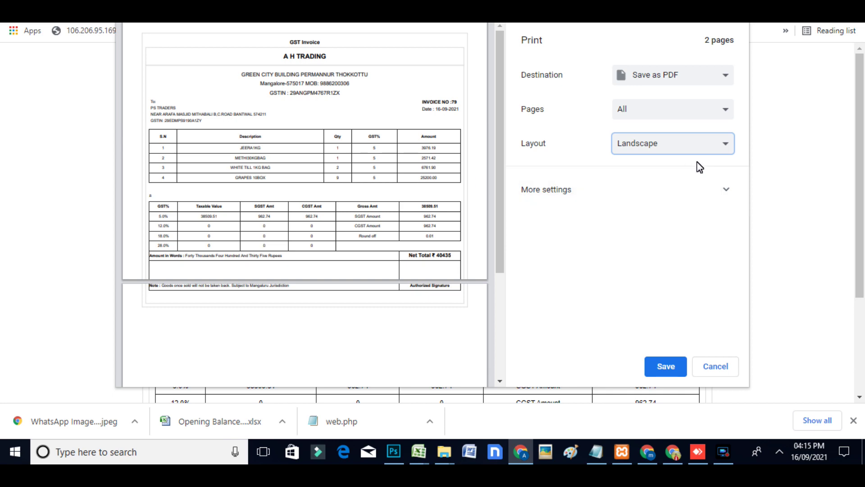
click(711, 369)
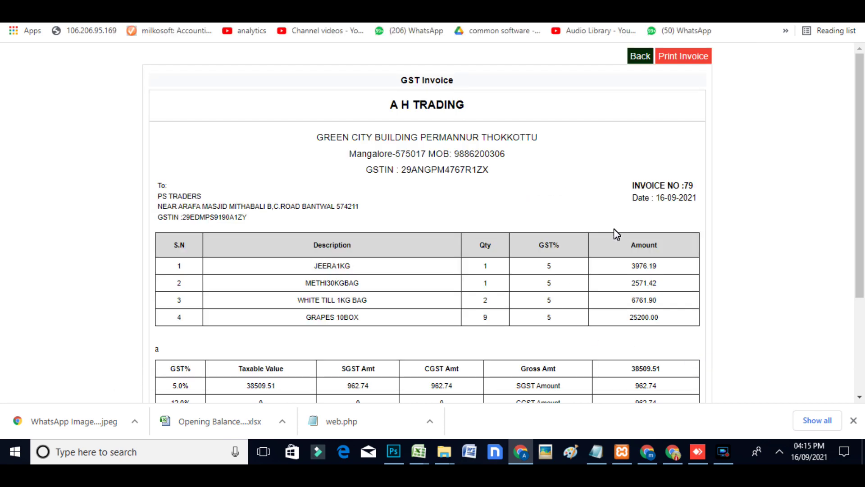
Review the invoice's item table and its SGST, CGST and round-off amounts
scroll(613, 230, down, 3)
scroll(570, 218, up, 1)
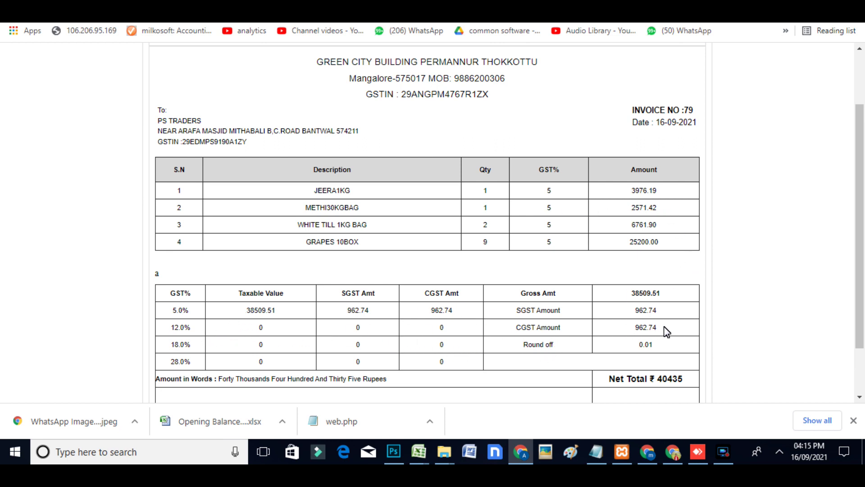
scroll(491, 288, up, 2)
Leave the GST invoice and return to the list of generated bills
key(alt+Left)
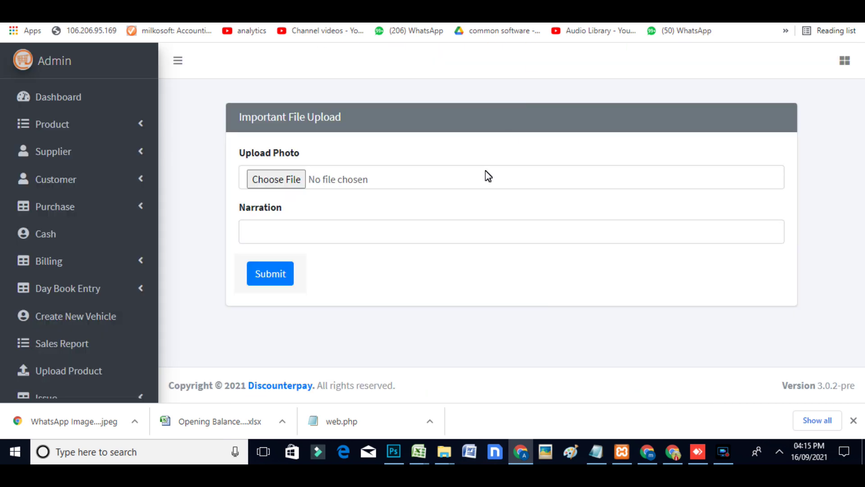
click(94, 262)
click(93, 313)
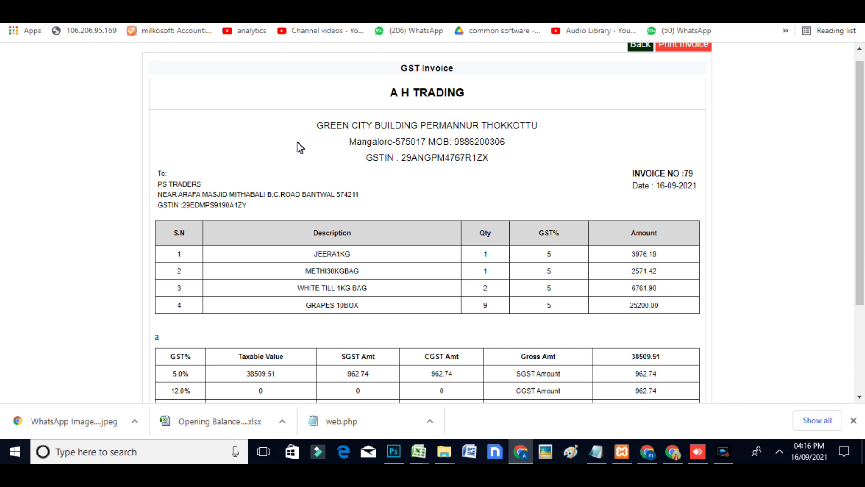
key(alt+Left)
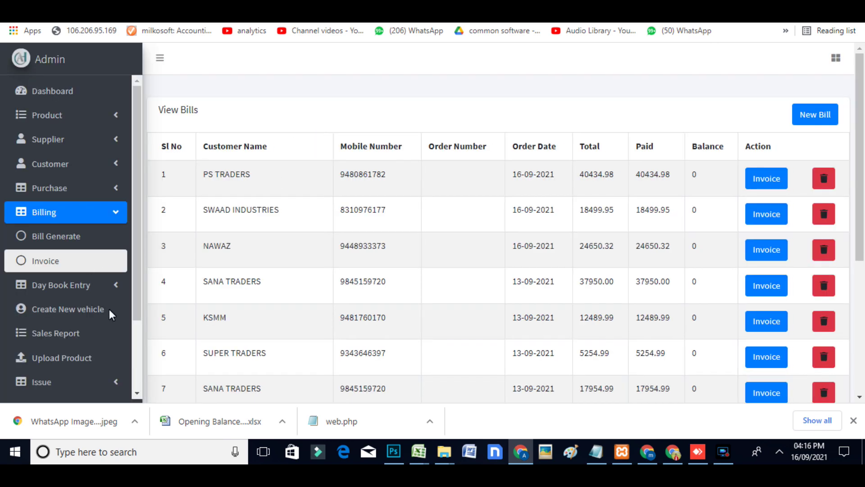
Look through the list of bills and reveal the Day Book Entry options
scroll(81, 297, down, 2)
scroll(64, 289, up, 2)
click(72, 286)
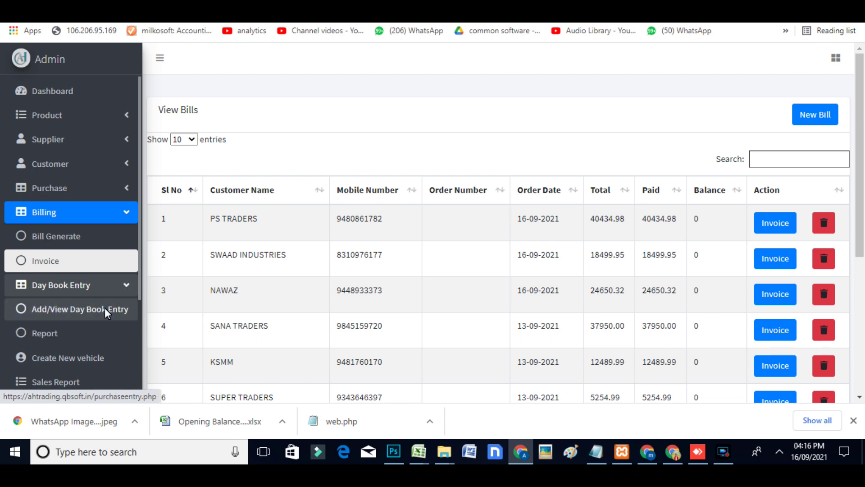